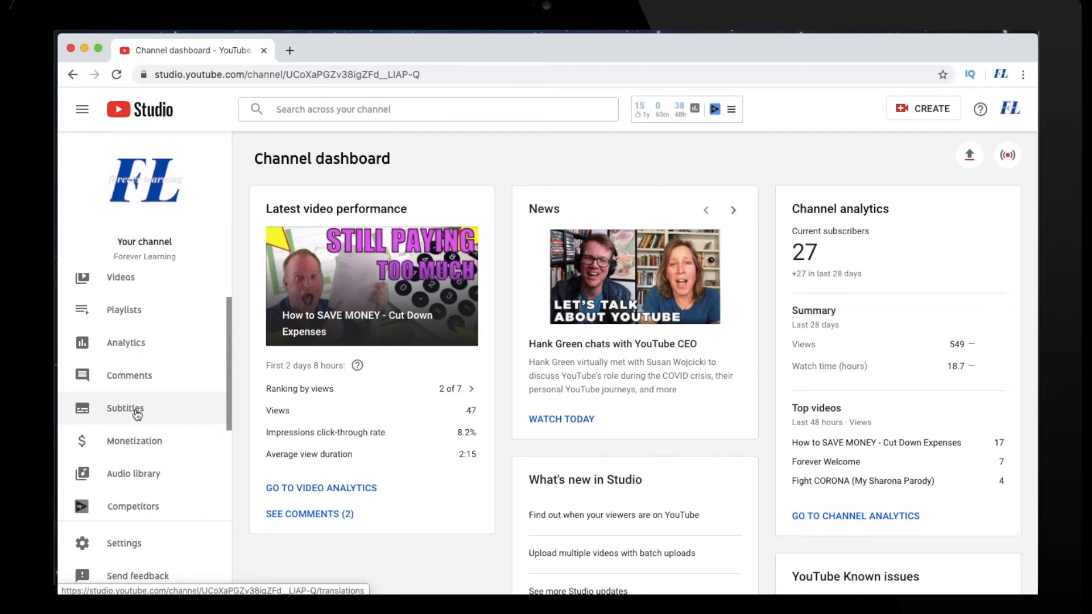
# Step: Download the automatic English subtitles of the "Forever Welcome" video from the channel's subtitles
pyautogui.click(127, 414)
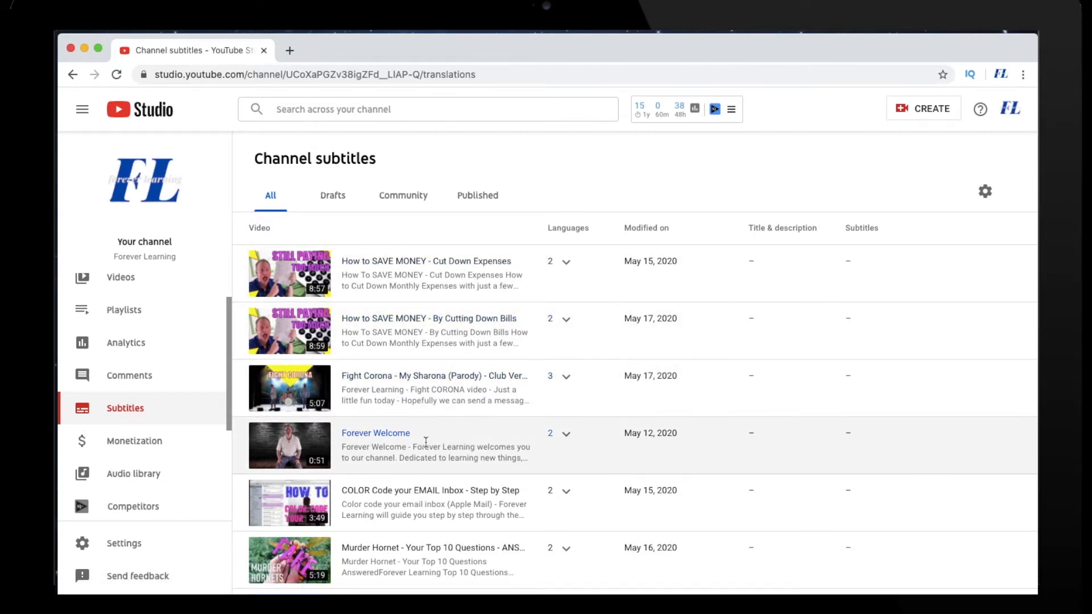
pyautogui.click(392, 435)
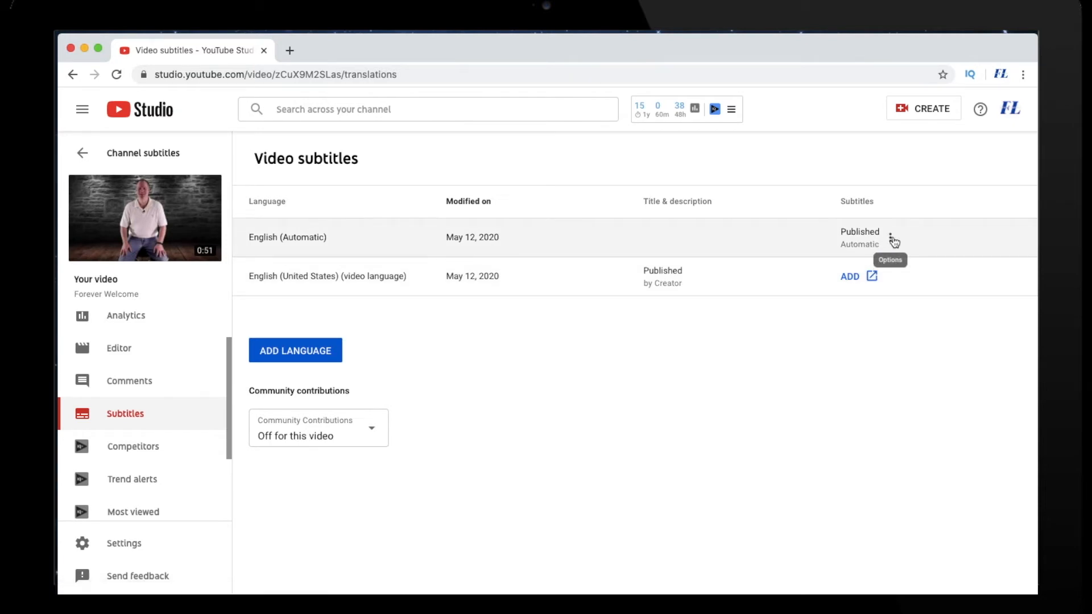
pyautogui.click(892, 240)
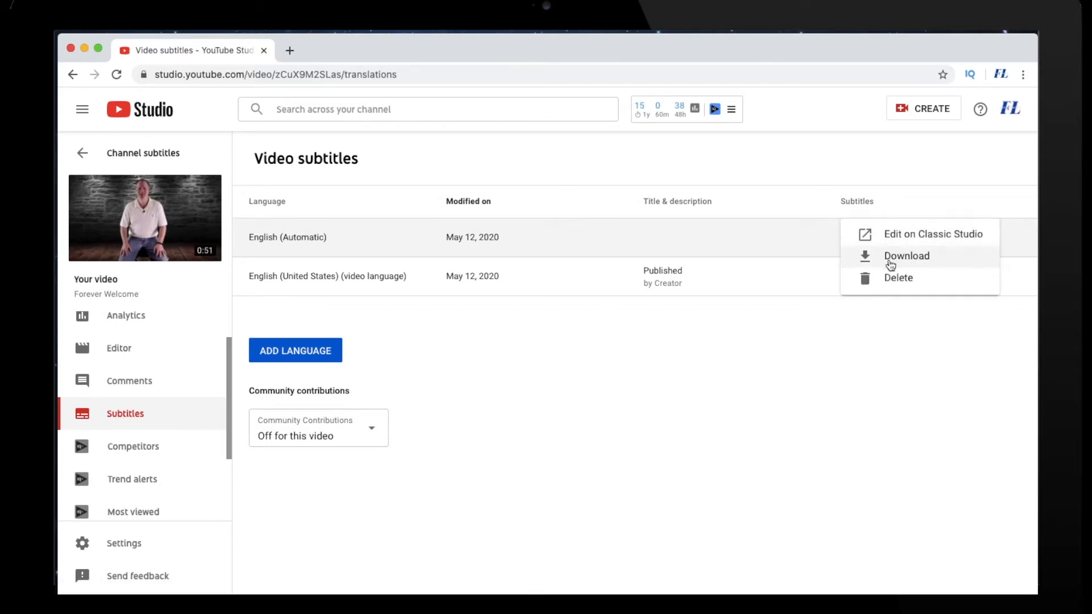
pyautogui.click(890, 263)
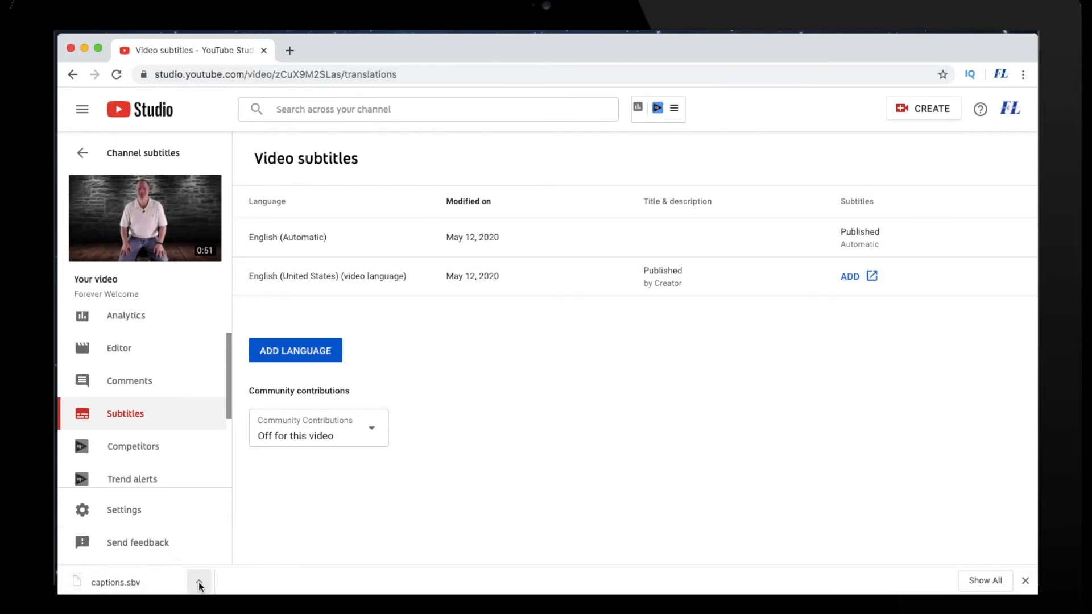
# Step: Switch to Atom and open the downloaded captions.sbv from the desktop in it
pyautogui.click(126, 582)
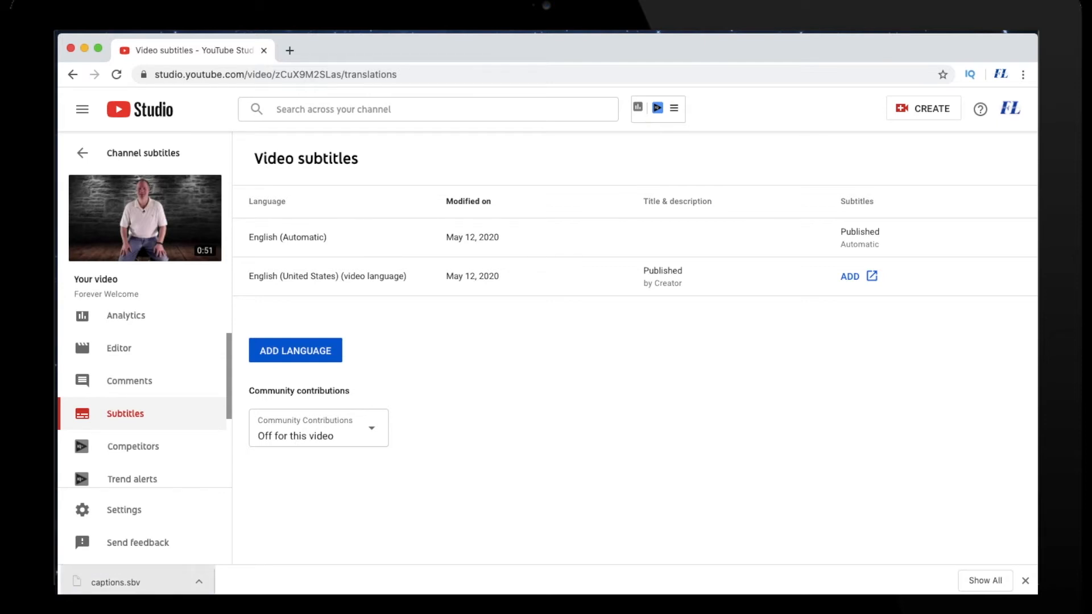
pyautogui.click(85, 48)
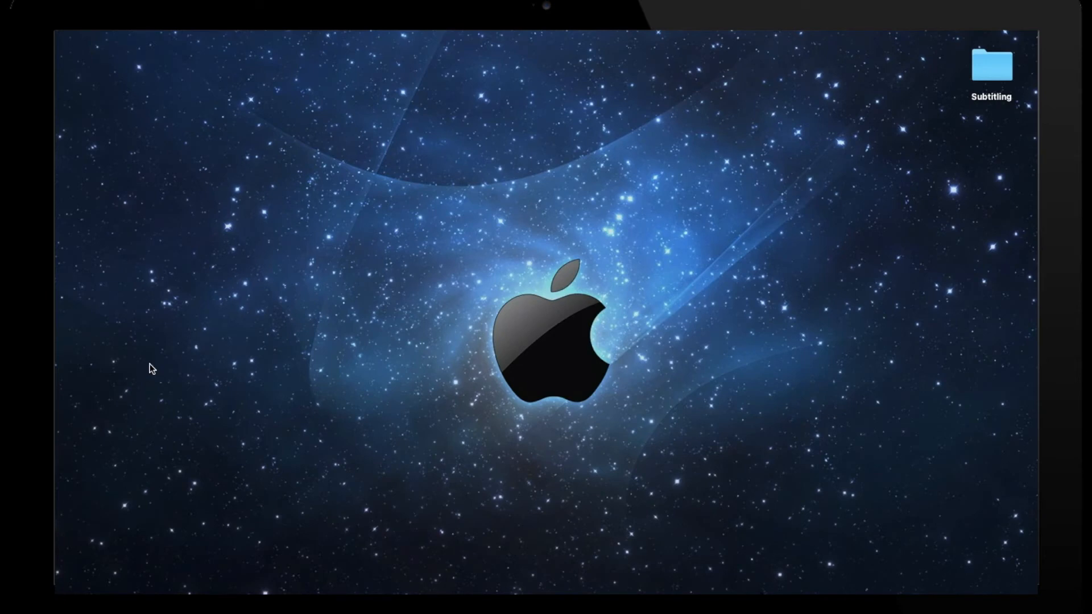
pyautogui.moveTo(57, 563)
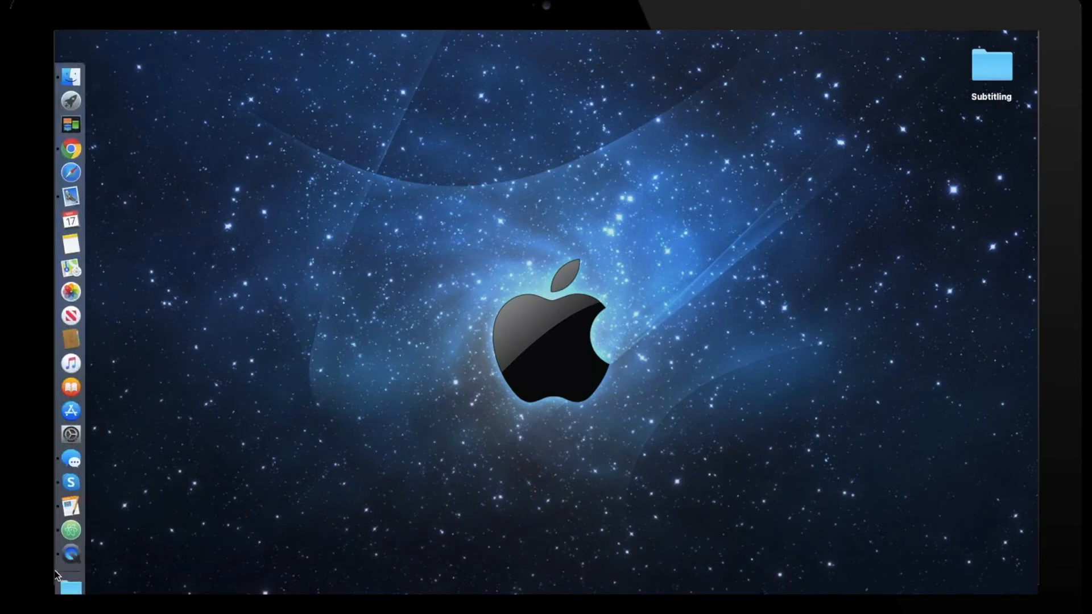
pyautogui.click(71, 531)
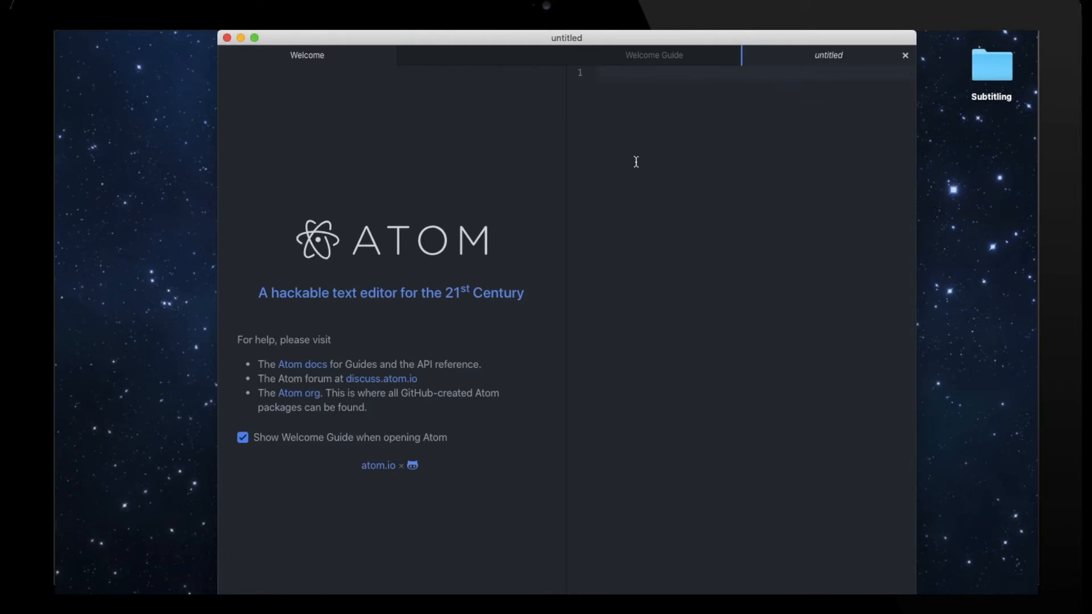
pyautogui.moveTo(190, 593); pyautogui.dragTo(679, 221)
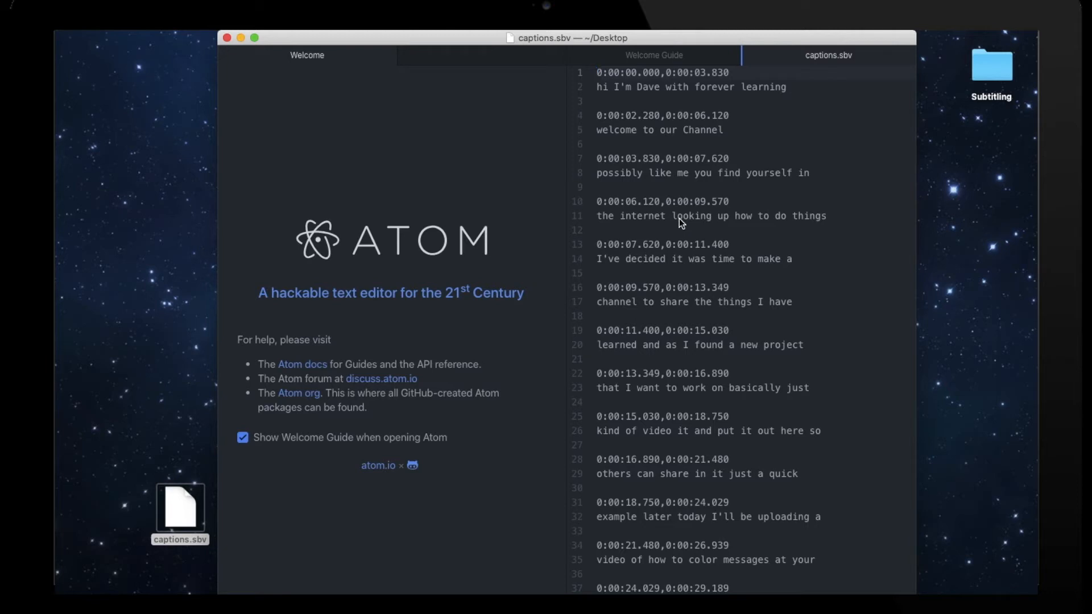
# Step: Capitalize the first word of the opening caption line to "Hi" and look through the remaining captions
pyautogui.click(603, 89)
pyautogui.press('BackSpace')
pyautogui.write('H')
pyautogui.scroll(-5, 666, 392)
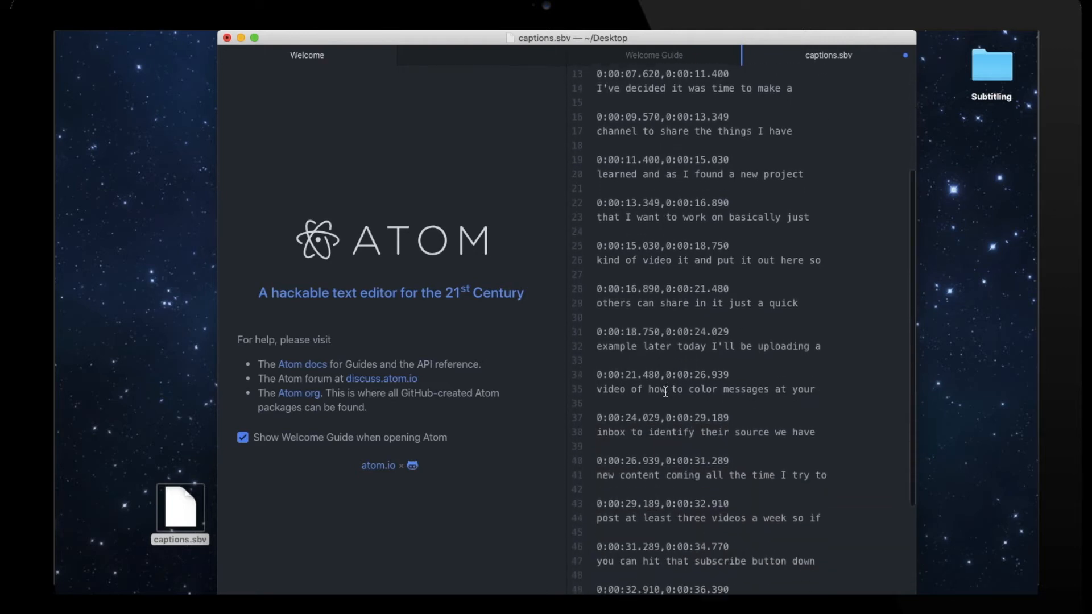
pyautogui.scroll(-3, 665, 392)
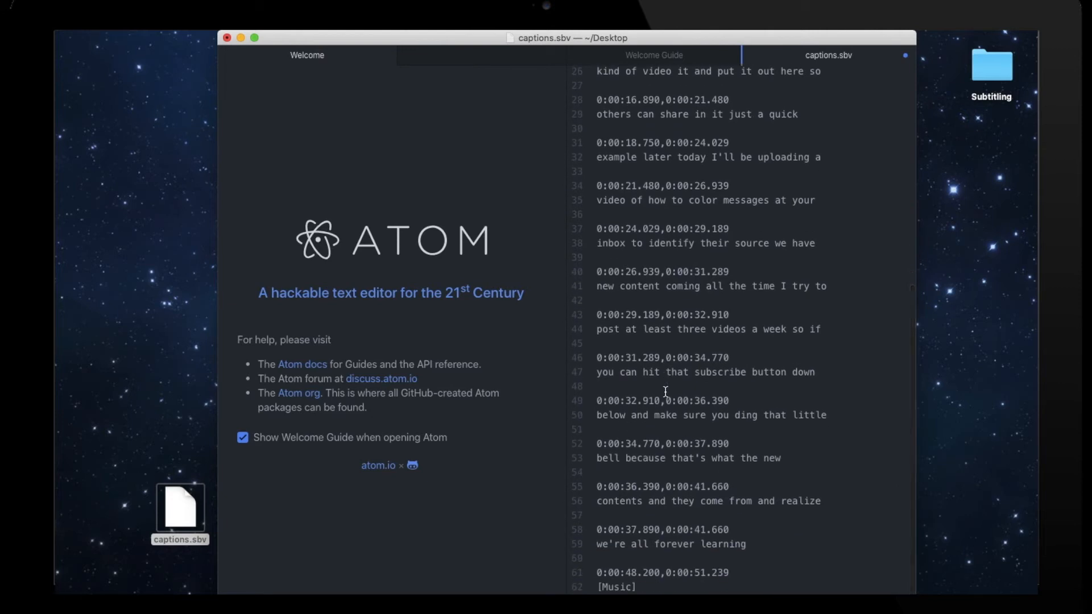
pyautogui.scroll(8, 781, 329)
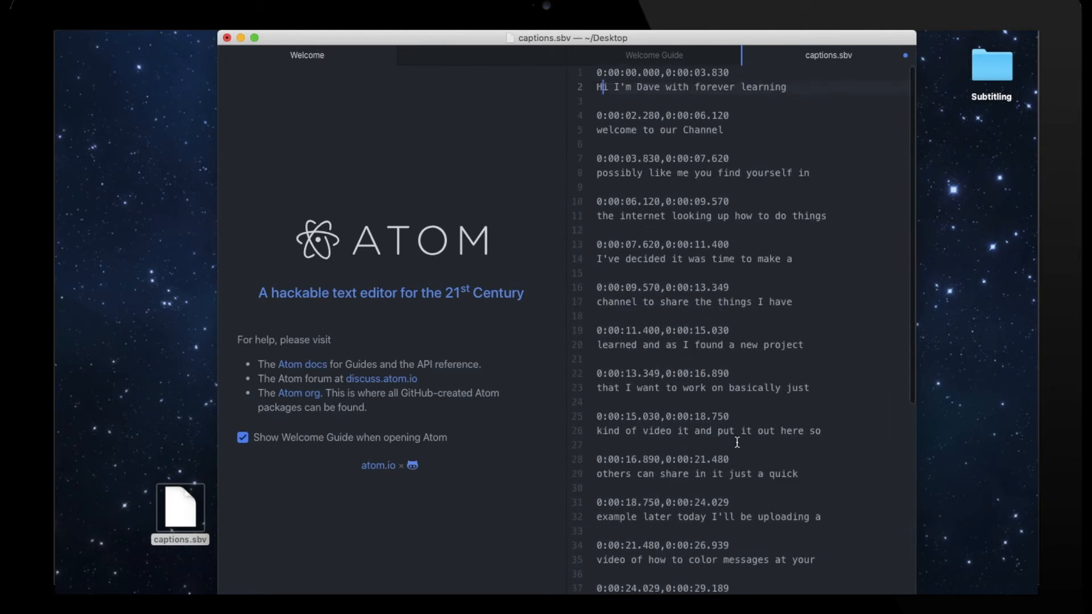
# Step: Save the edited captions to the Desktop as WelcomeScreen-captions.sbv and close the editor window
pyautogui.moveTo(183, 34)
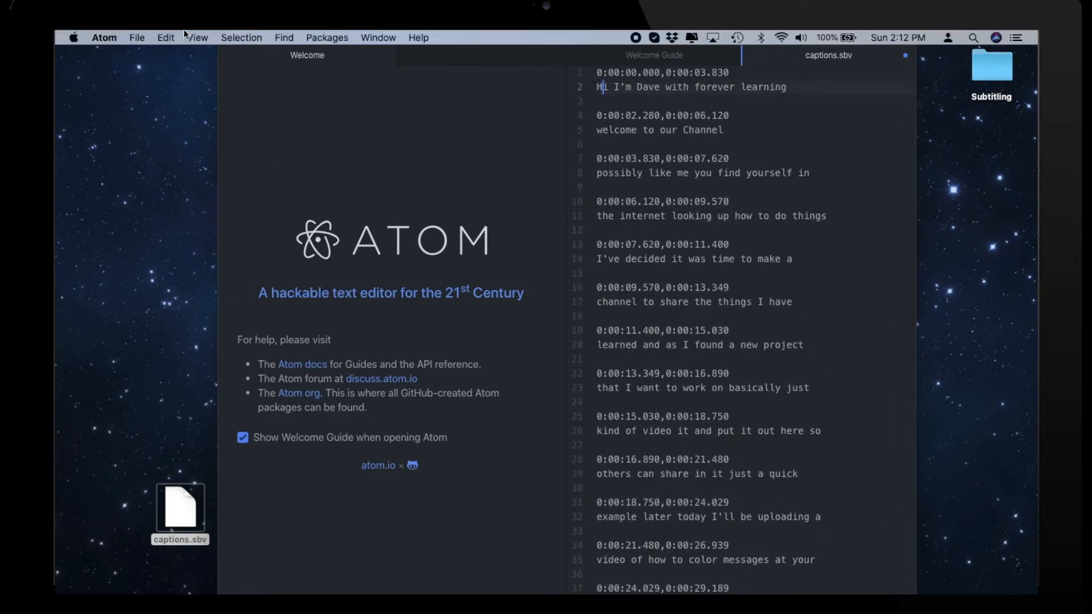
pyautogui.click(137, 38)
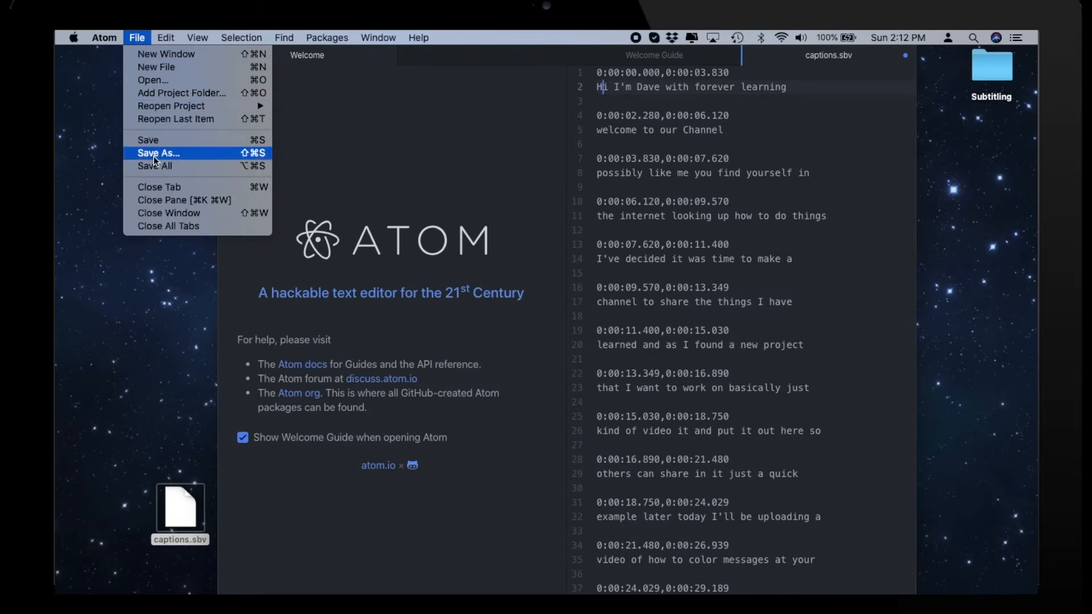
pyautogui.click(186, 153)
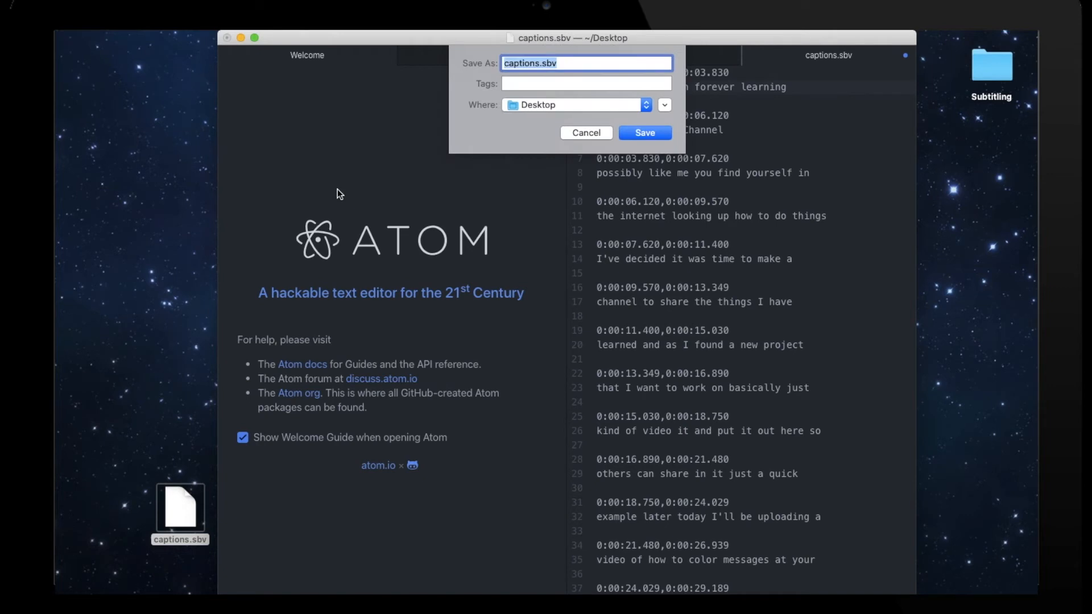
pyautogui.press('Left')
pyautogui.write('Welcome')
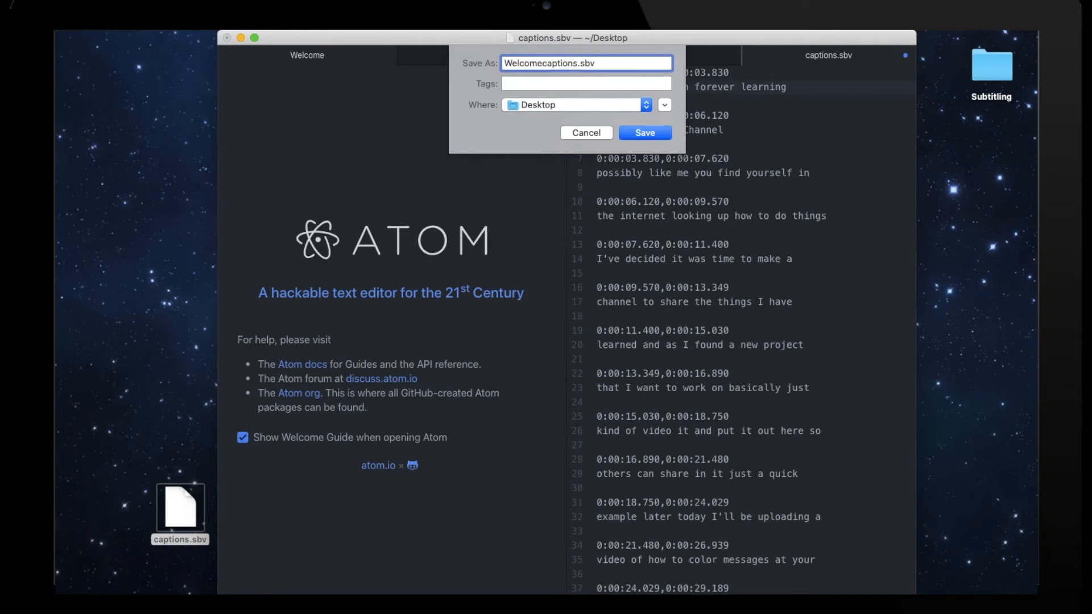
pyautogui.write('Screen-')
pyautogui.click(645, 133)
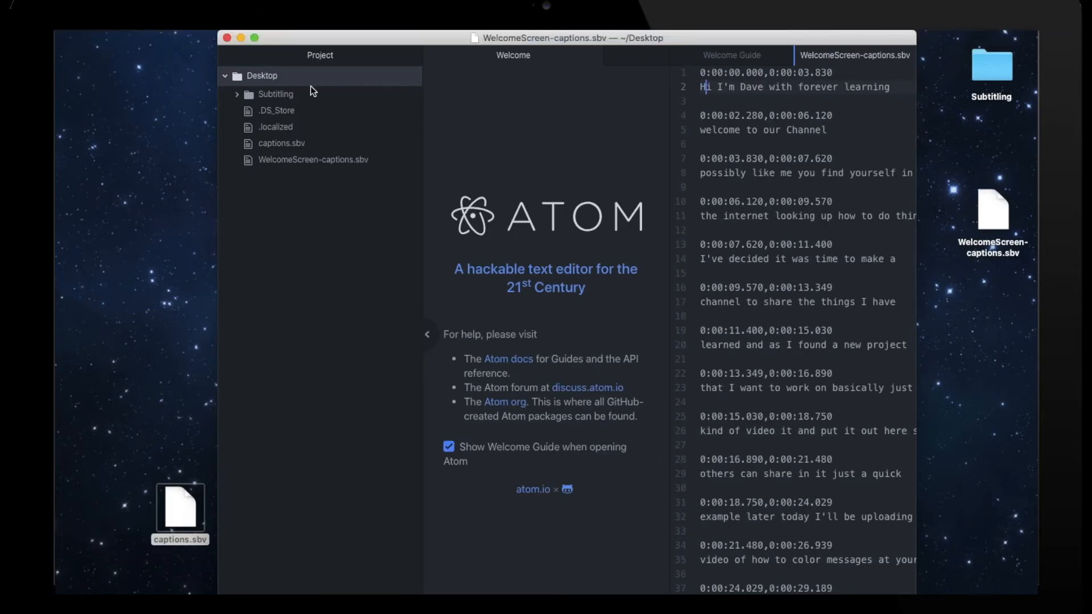
pyautogui.click(227, 37)
# Step: Switch back to Chrome and upload WelcomeScreen-captions.sbv as a subtitles file for the video's English (United States) language
pyautogui.moveTo(57, 188)
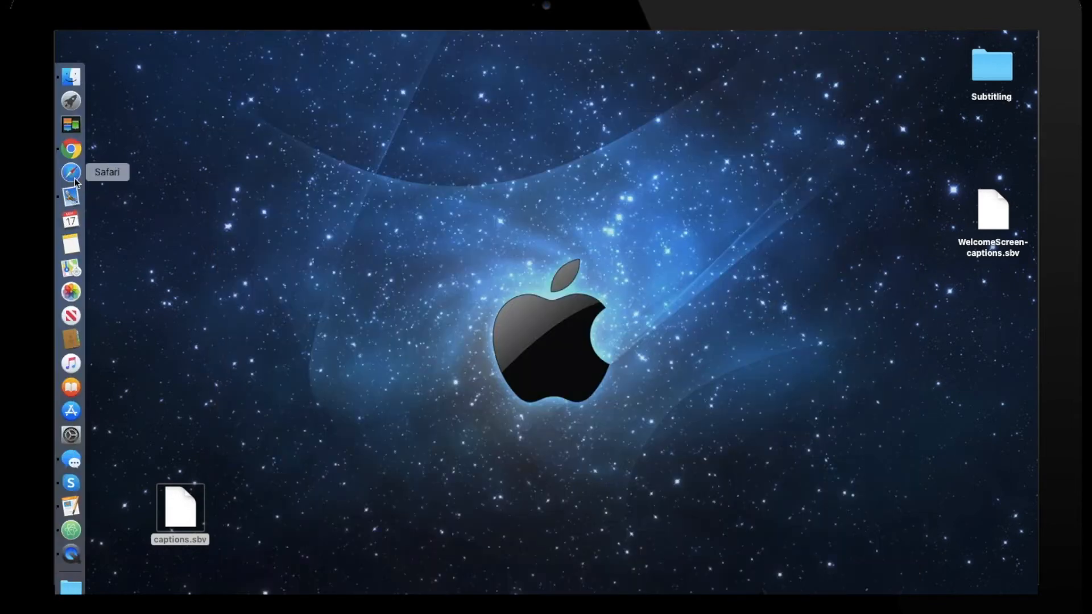
pyautogui.click(71, 149)
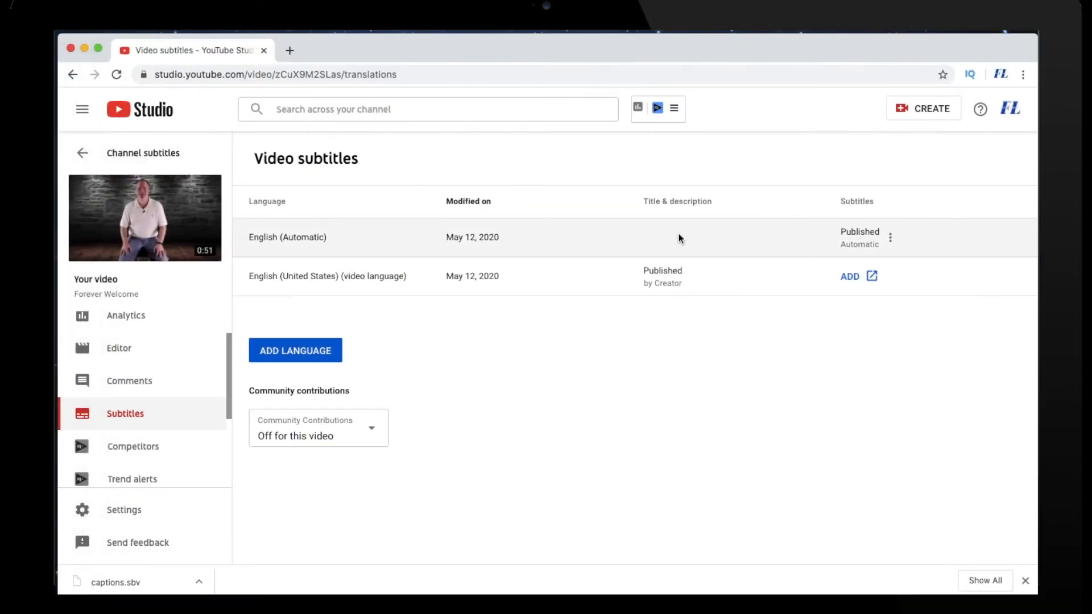
pyautogui.click(872, 278)
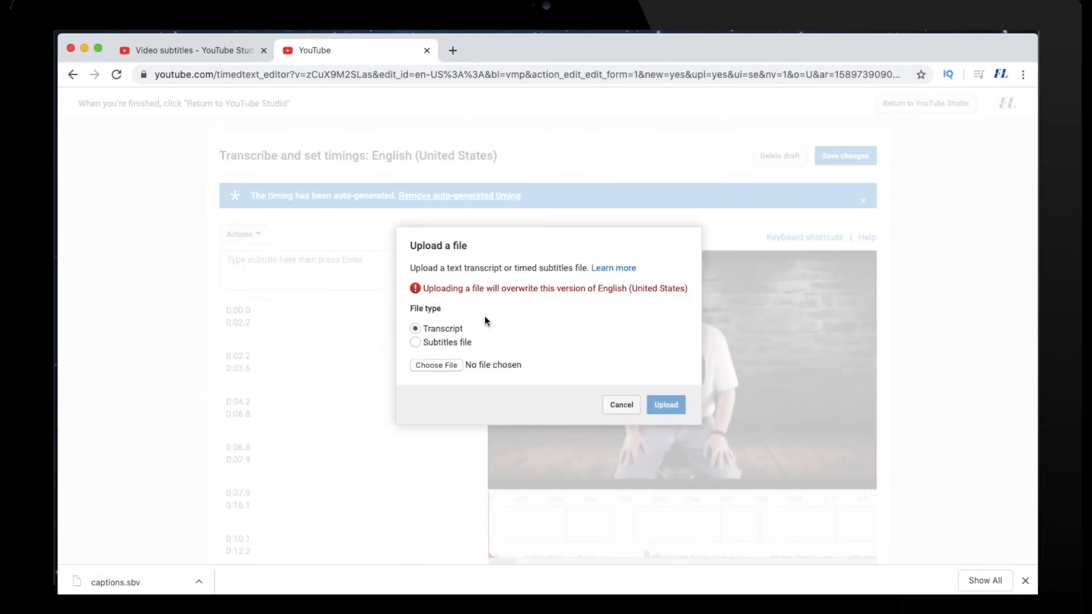
pyautogui.click(453, 345)
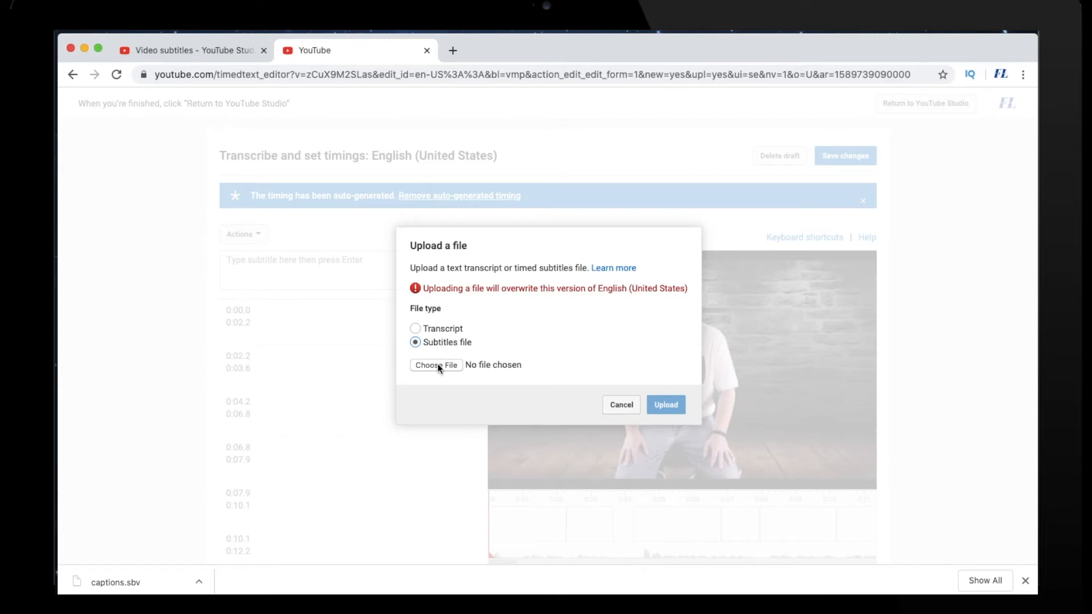
pyautogui.click(438, 365)
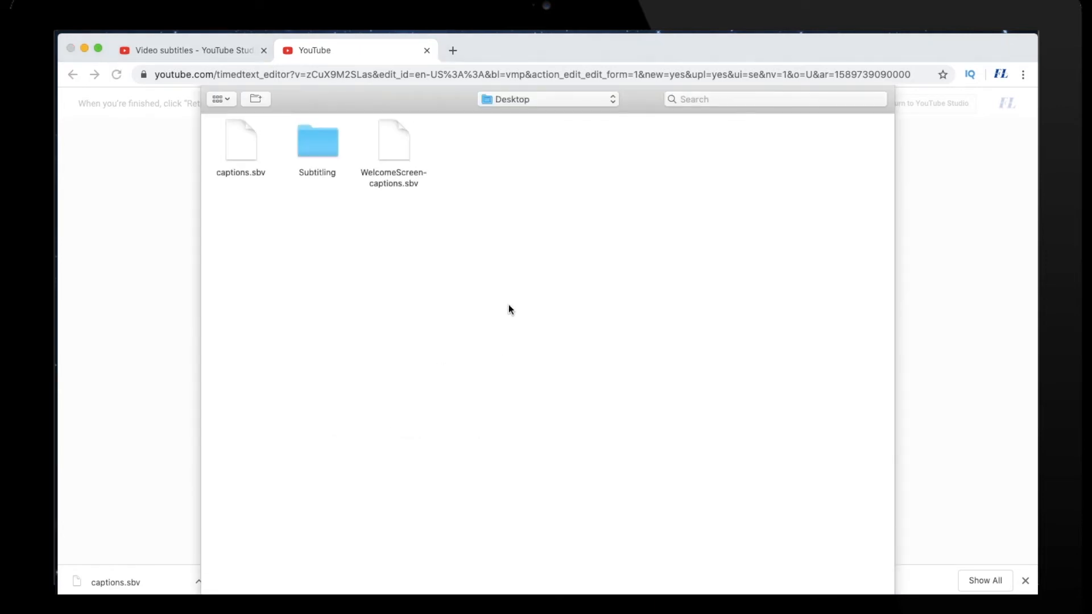
pyautogui.click(406, 143)
pyautogui.doubleClick(406, 143)
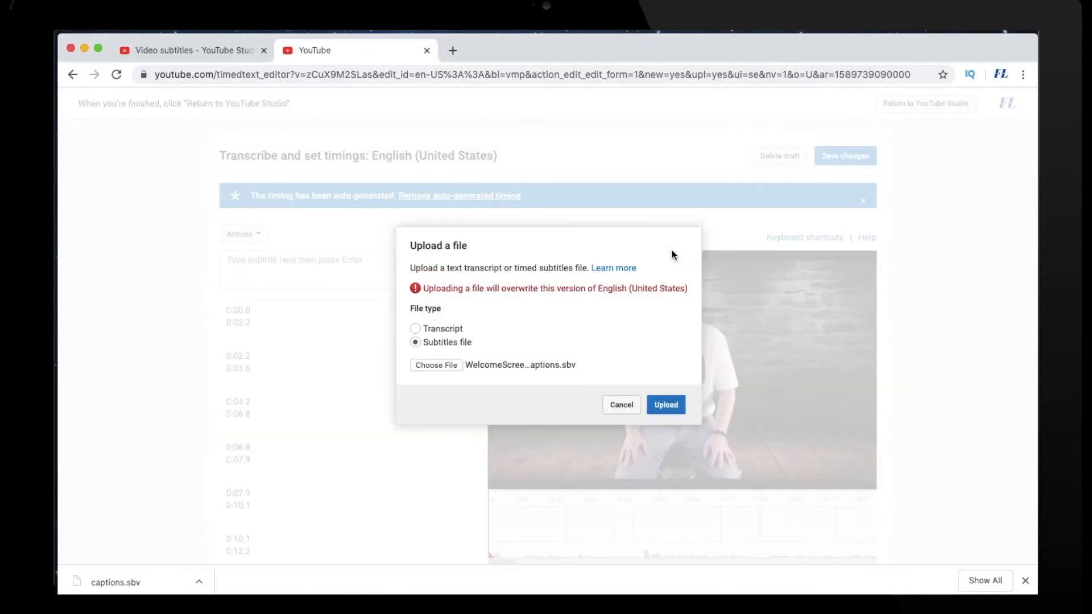
pyautogui.click(665, 405)
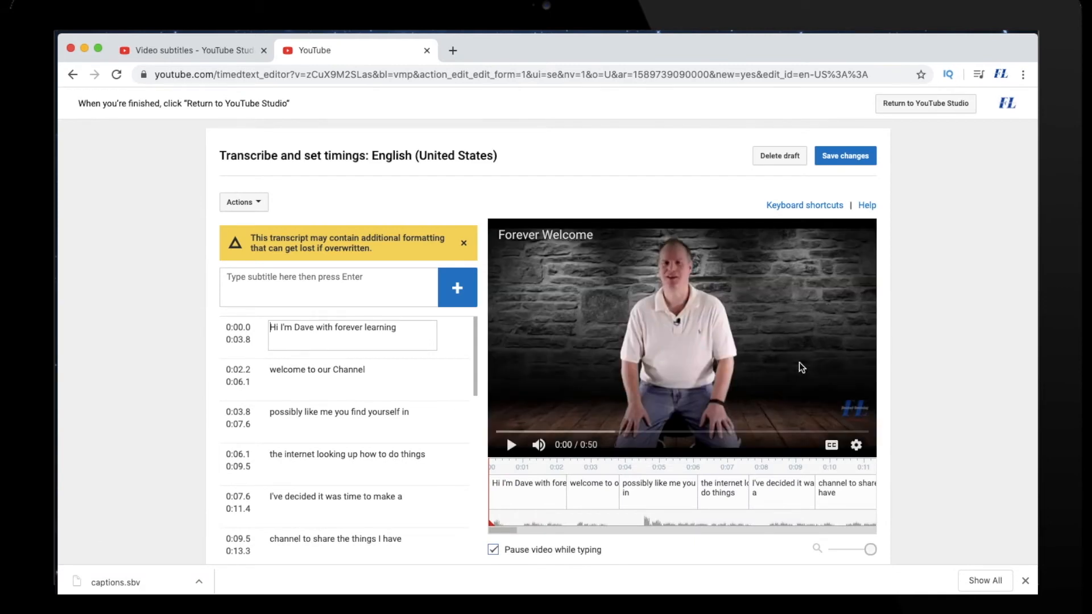
# Step: Review the uploaded captions against the video playback and pause the video
pyautogui.scroll(-2, 711, 391)
pyautogui.scroll(2, 711, 391)
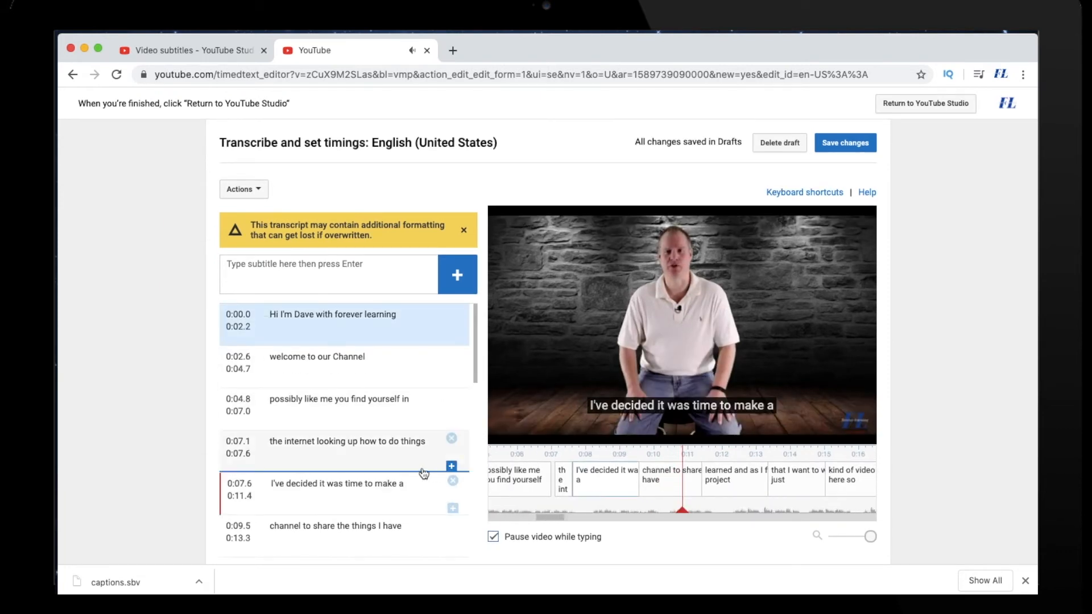
pyautogui.moveTo(507, 402)
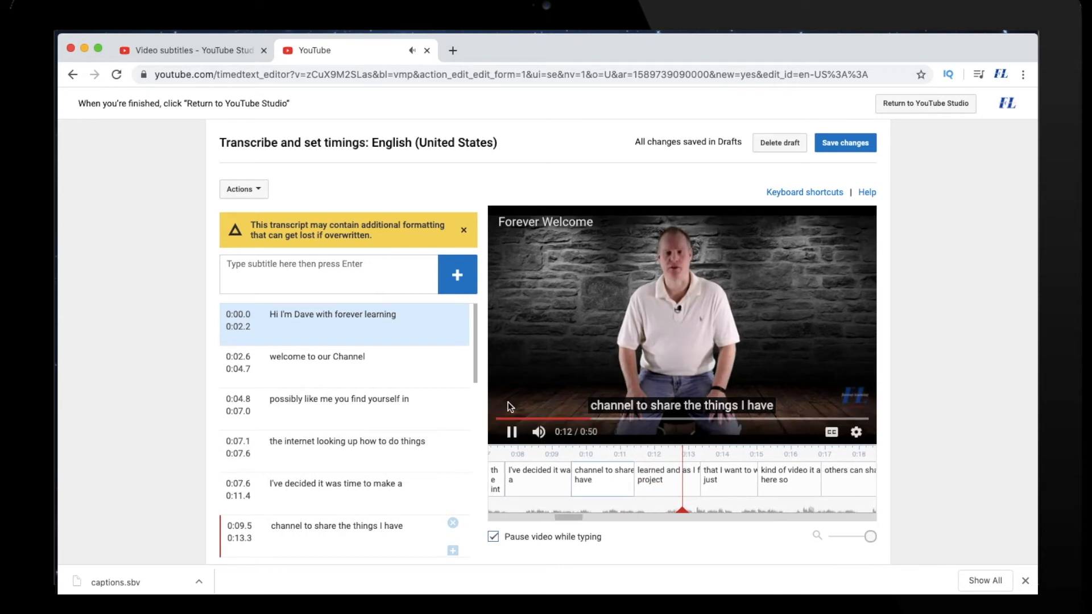
pyautogui.click(511, 432)
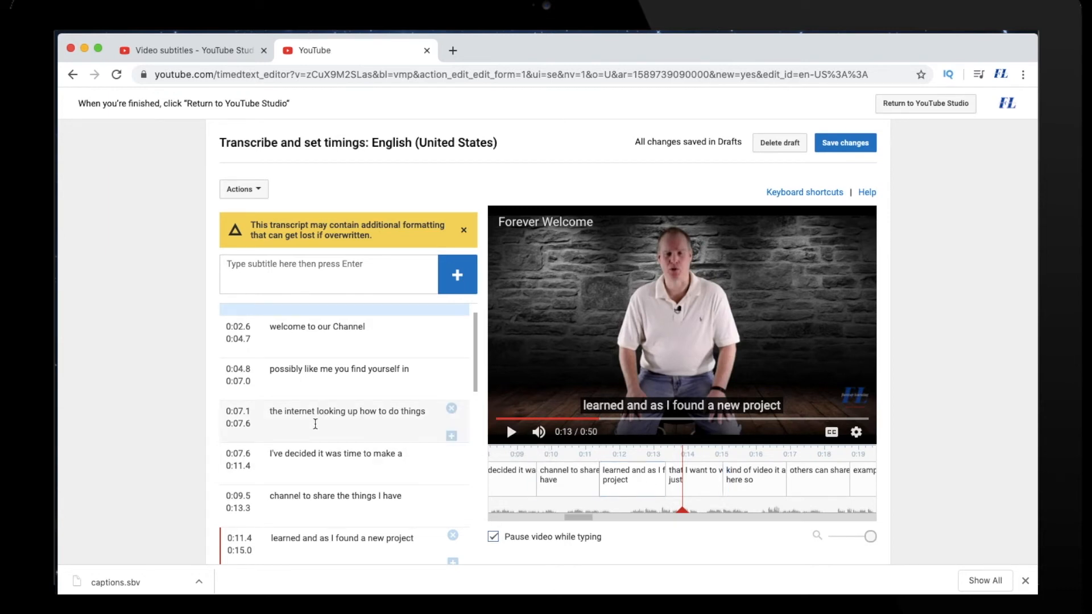
# Step: Adjust the timing so "welcome to our Channel" ends at 0:04.6 and "possibly like me you find yourself in" starts at 0:04.7
pyautogui.click(315, 428)
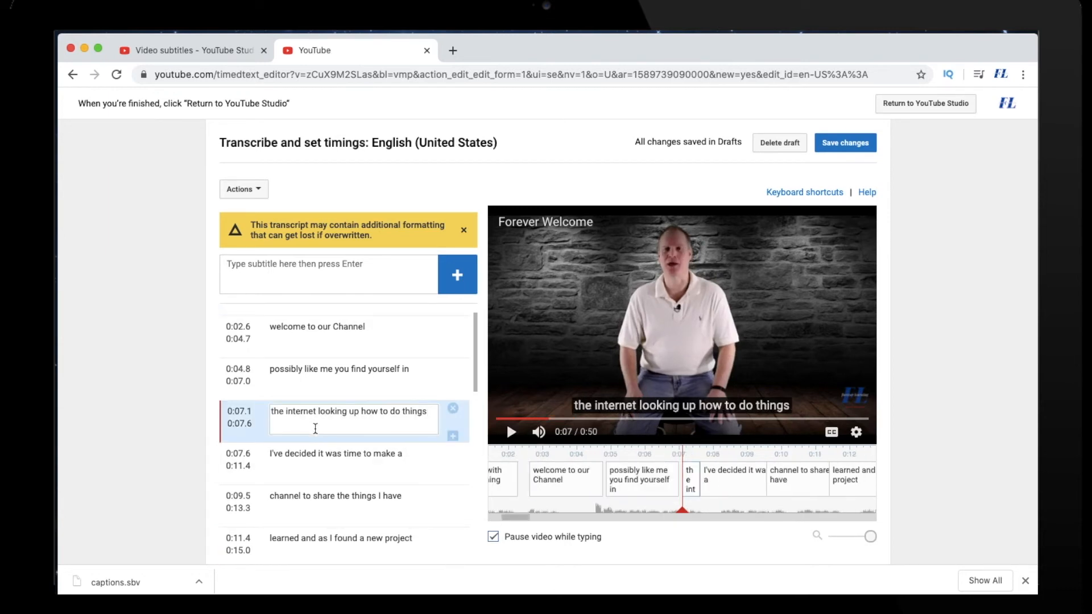
pyautogui.click(313, 388)
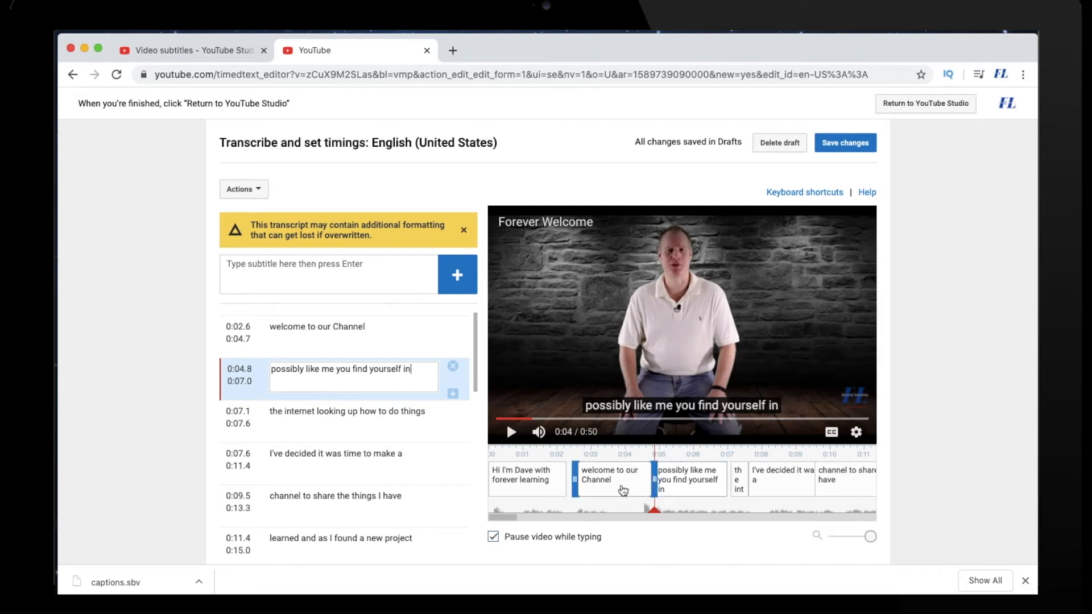
pyautogui.click(628, 490)
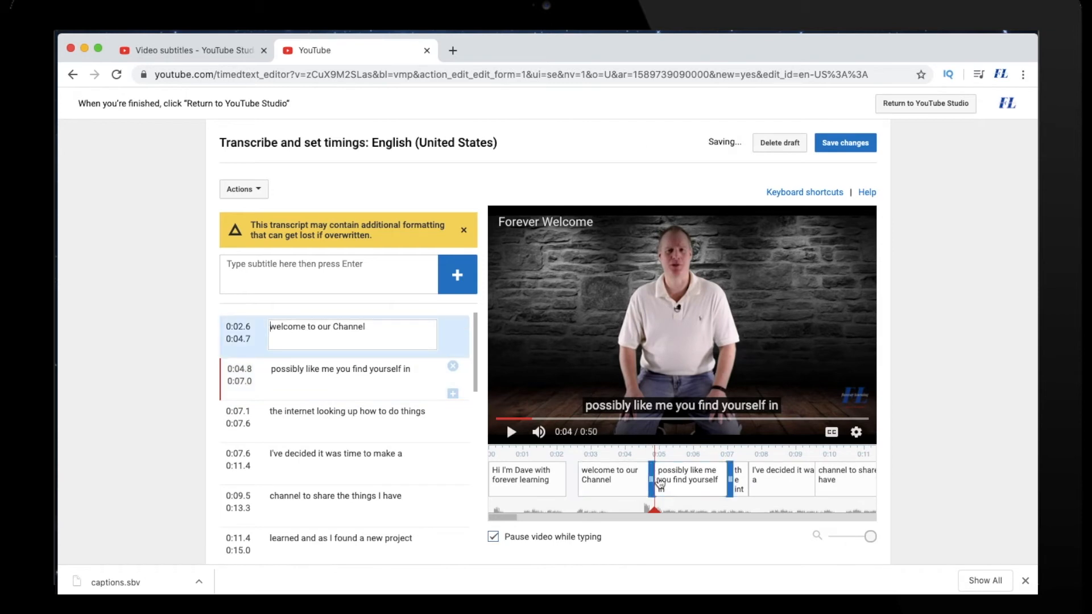
pyautogui.moveTo(649, 480); pyautogui.dragTo(678, 488)
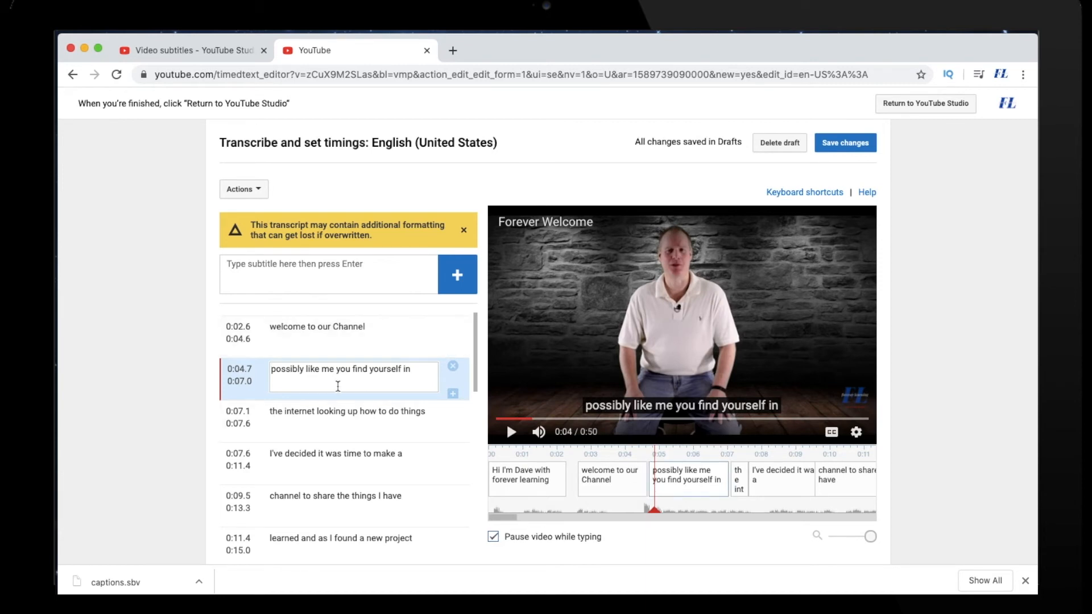
# Step: Jump between the captions from "welcome to our Channel" to "the internet looking up how to do things" to check their timing
pyautogui.click(308, 338)
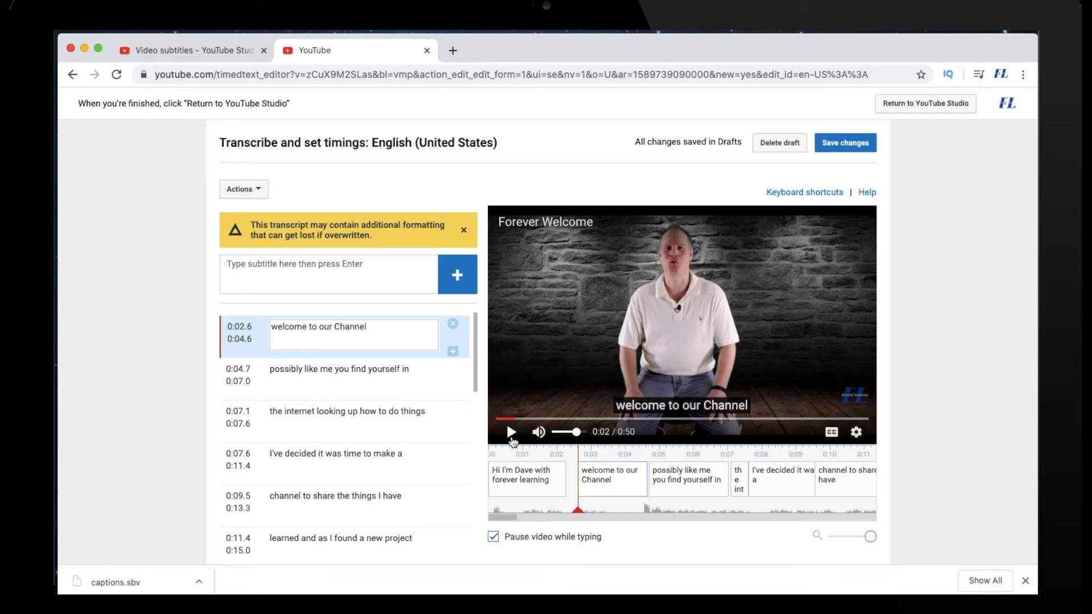
pyautogui.click(347, 373)
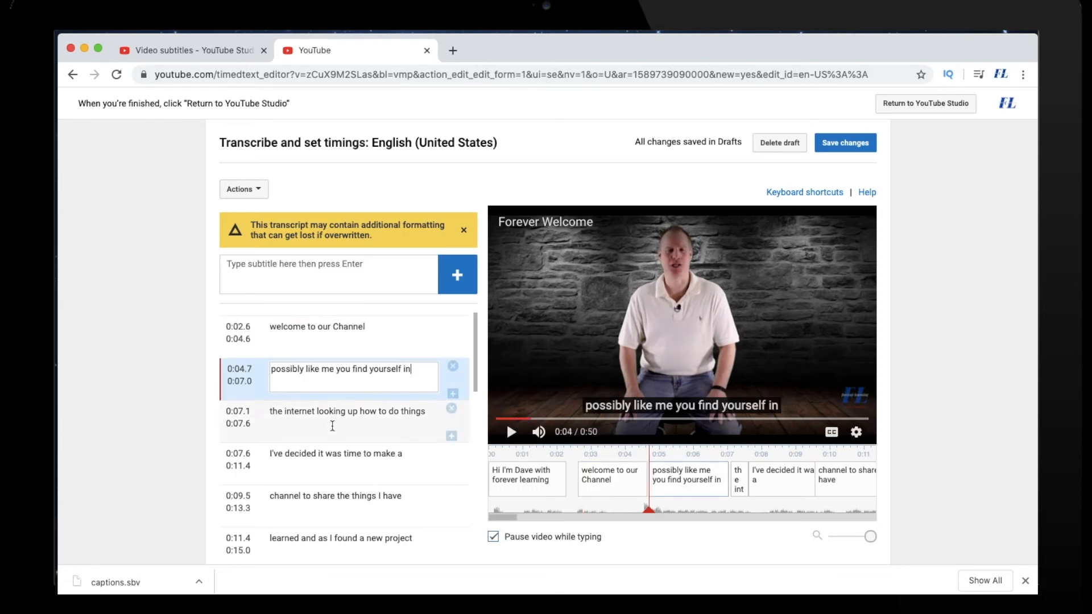
pyautogui.click(318, 418)
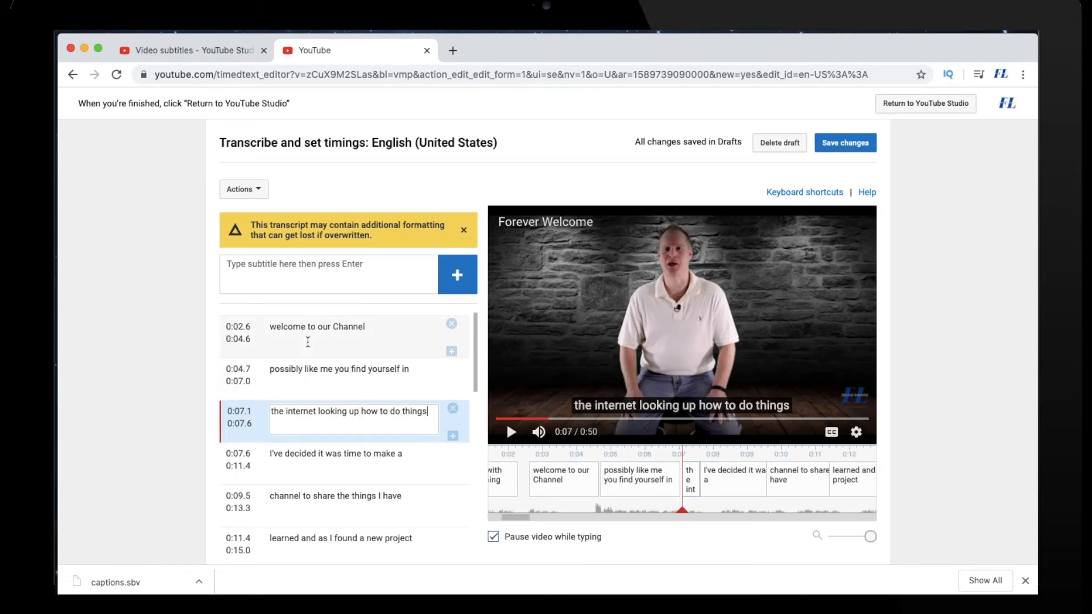
pyautogui.click(308, 336)
pyautogui.click(309, 382)
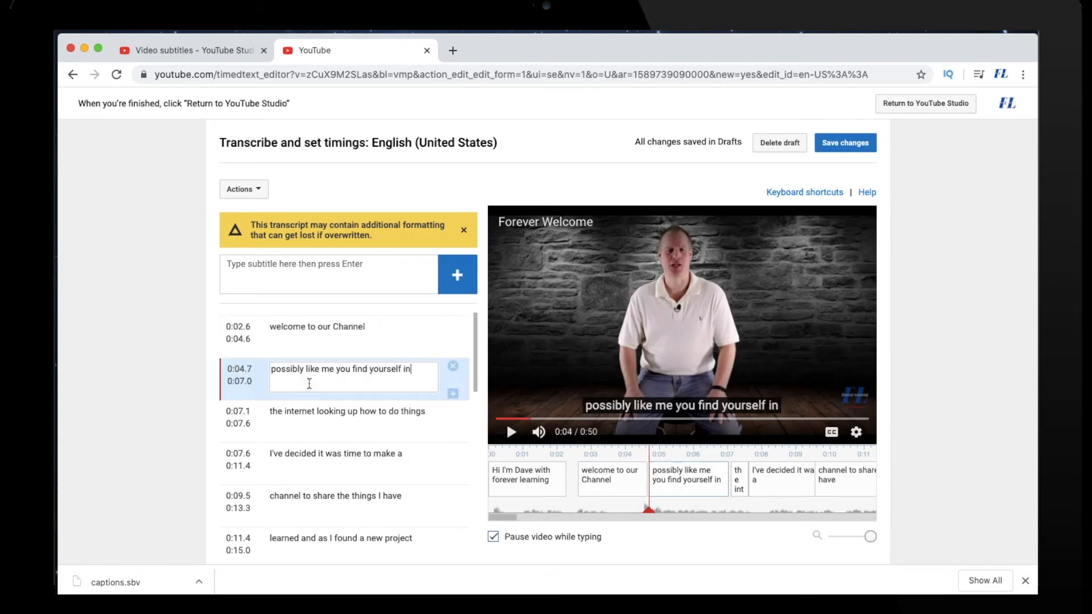
# Step: Check the caption timing between "welcome to our Channel" and "I've decided it was time to make a", then play the video from "welcome to our Channel"
pyautogui.click(313, 434)
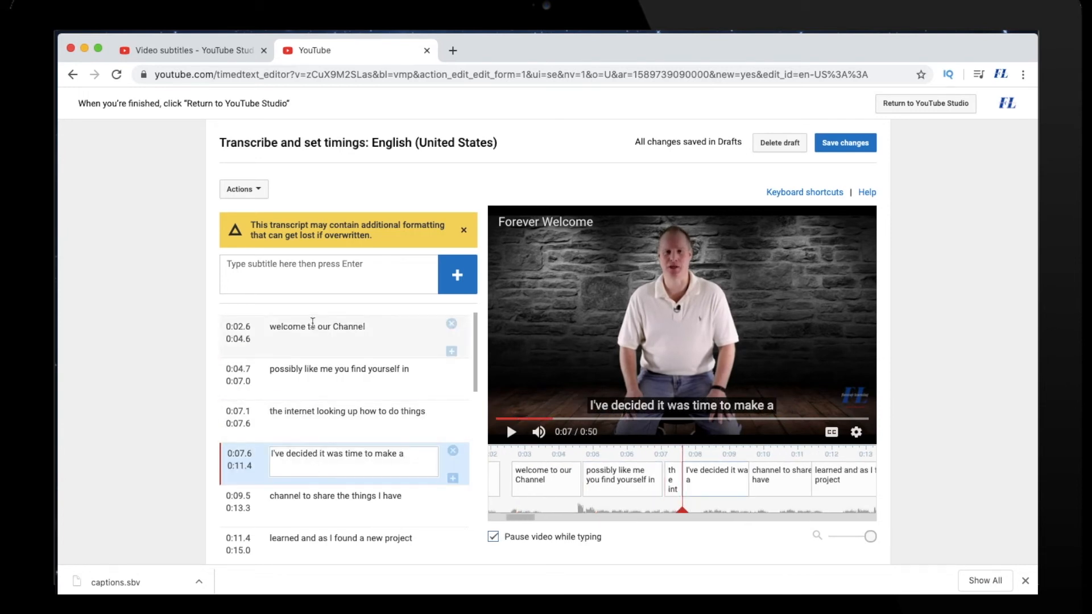
pyautogui.click(313, 339)
pyautogui.click(317, 383)
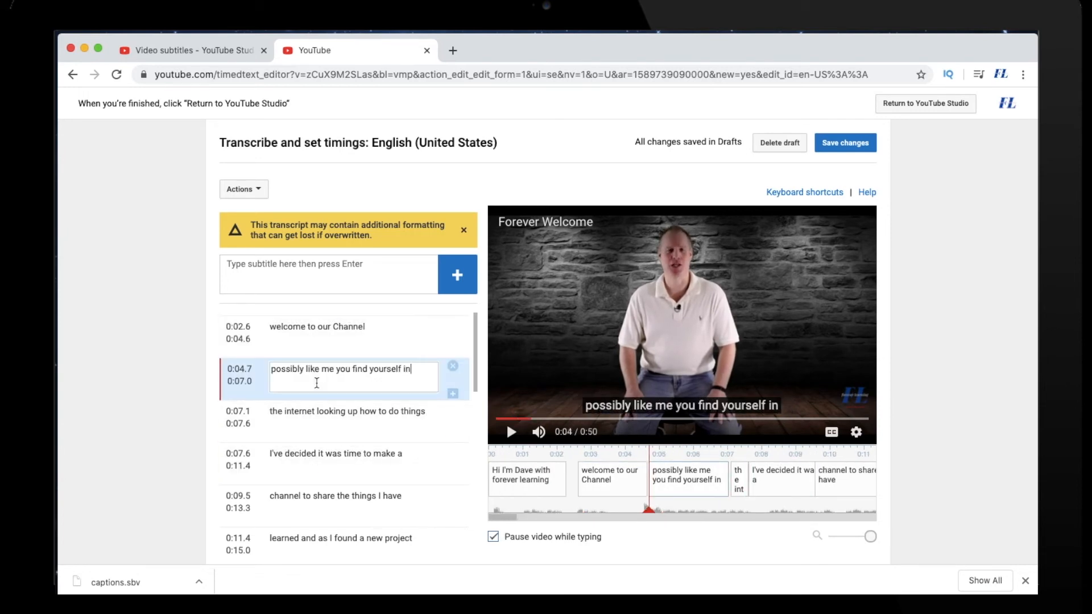
pyautogui.click(314, 424)
pyautogui.click(313, 463)
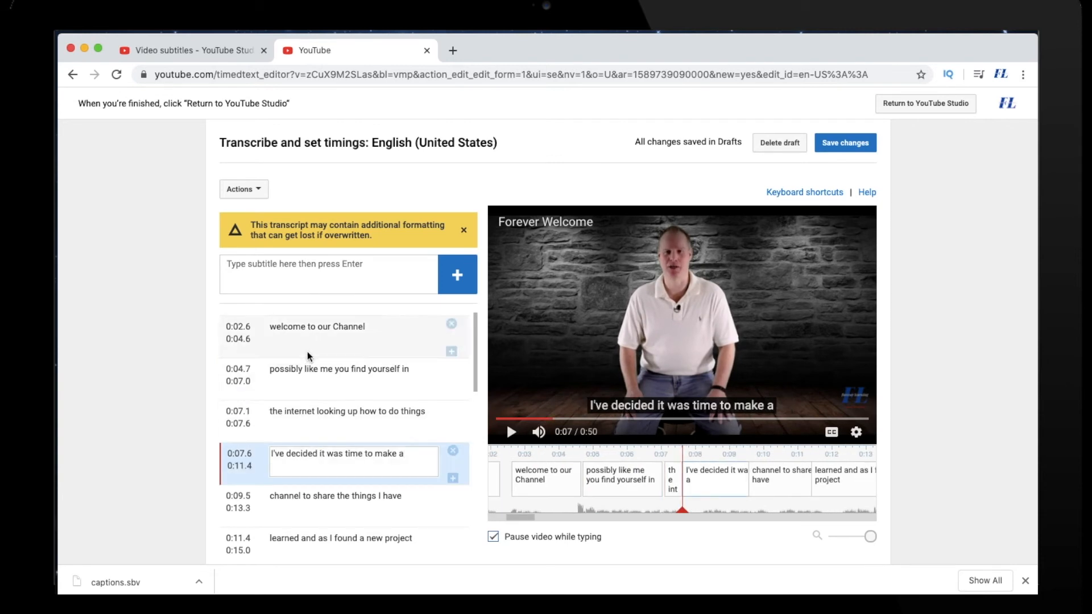
pyautogui.click(311, 339)
pyautogui.click(512, 433)
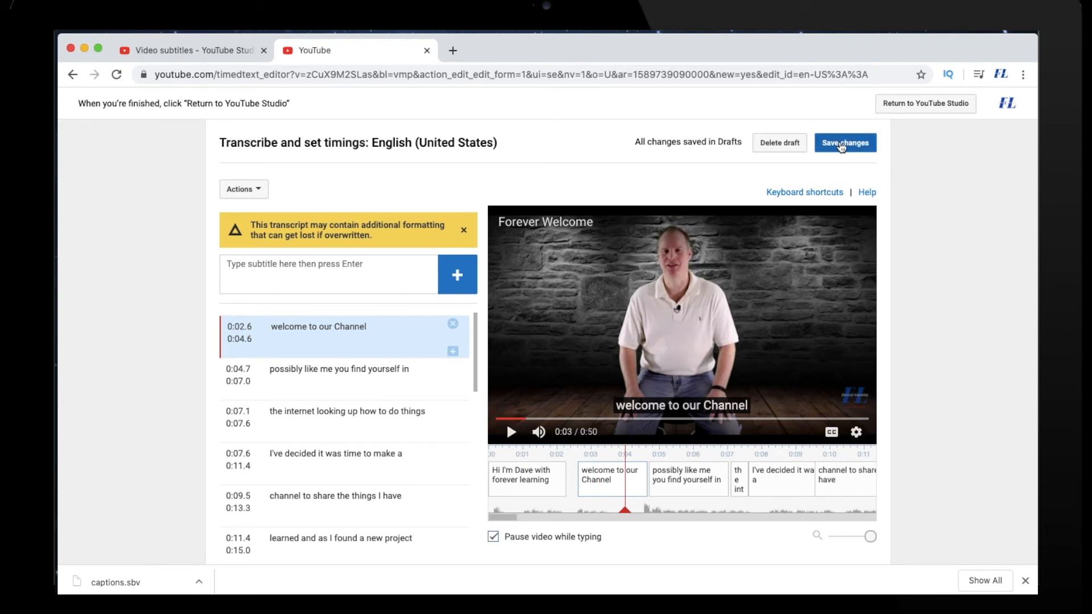
# Step: Save the edited English (United States) subtitles to publish them and return to YouTube Studio
pyautogui.click(841, 146)
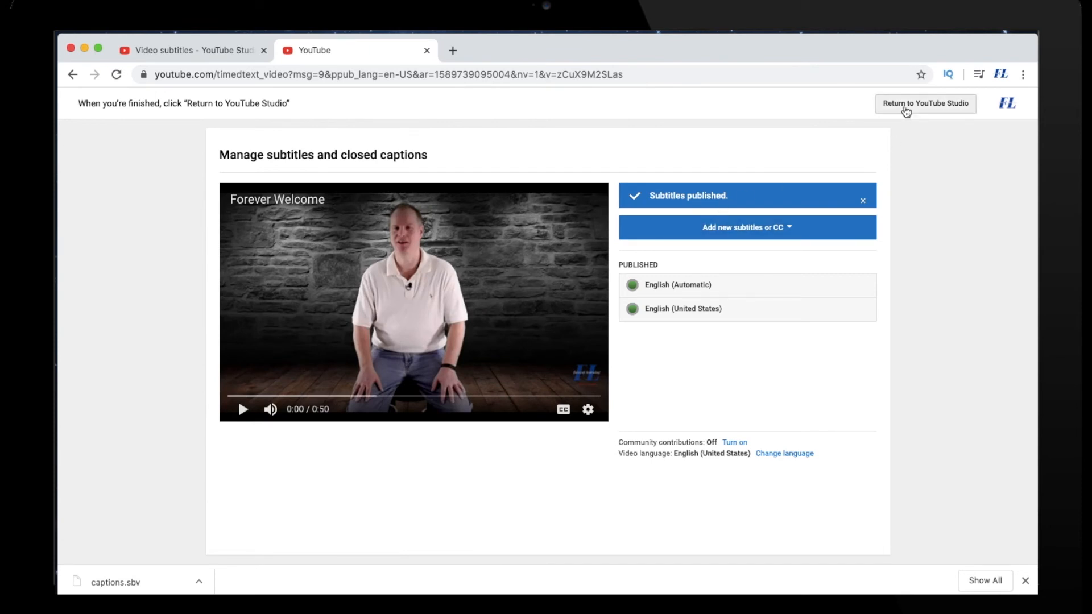
pyautogui.click(935, 116)
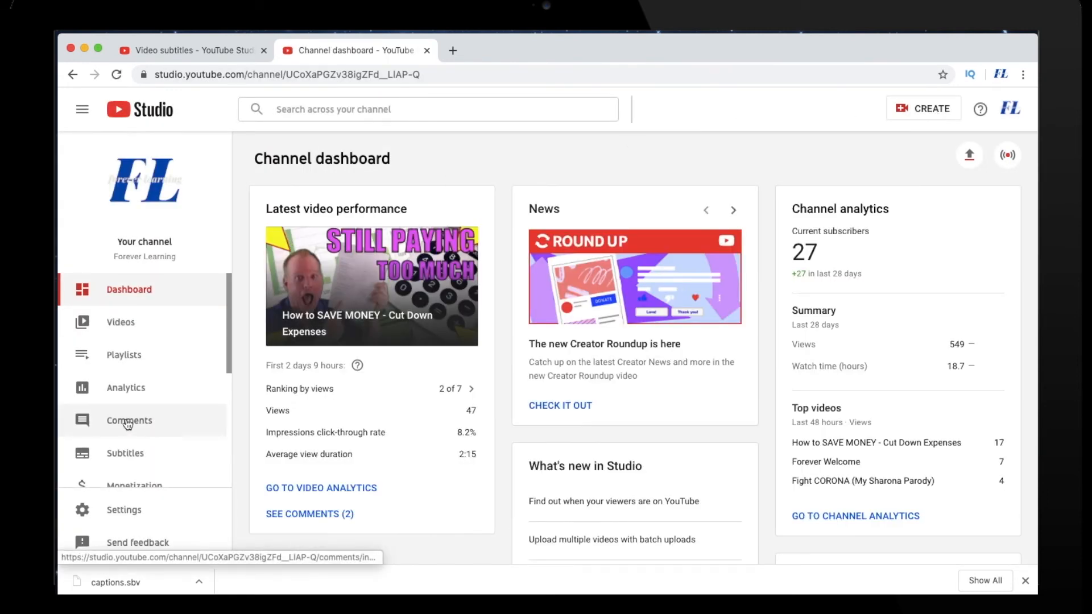
# Step: Open the channel's subtitles list and expand the languages of the Forever Welcome video to check their publication status
pyautogui.click(121, 454)
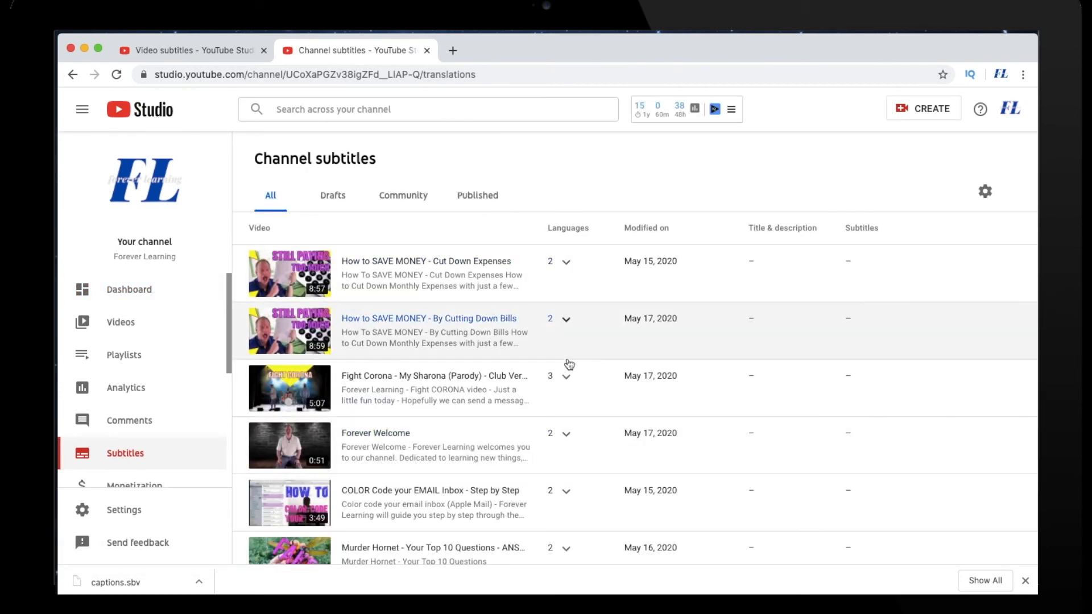
pyautogui.click(566, 433)
pyautogui.scroll(-2, 722, 452)
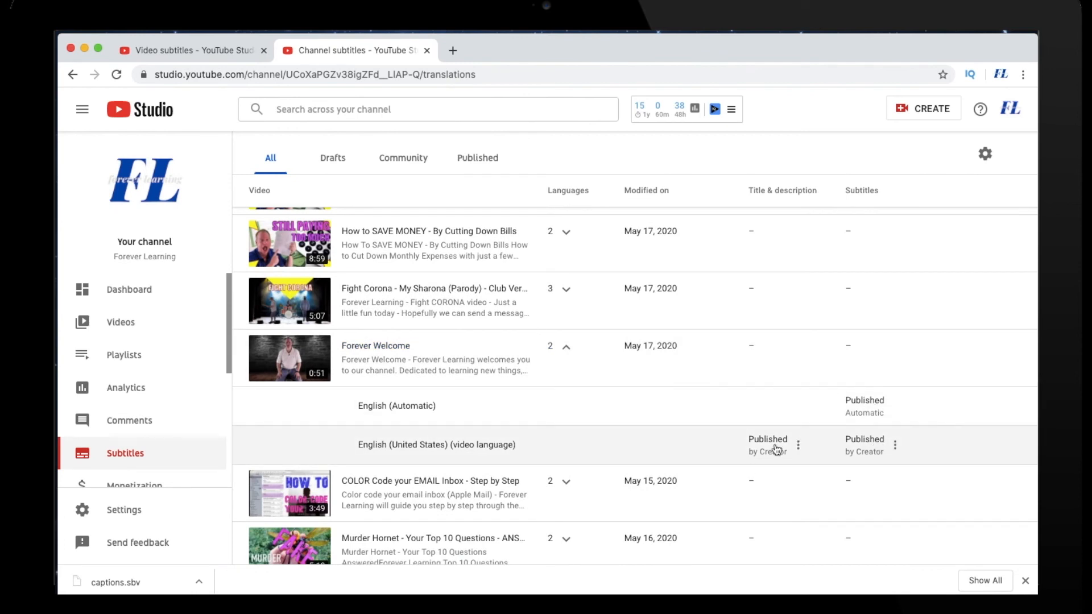